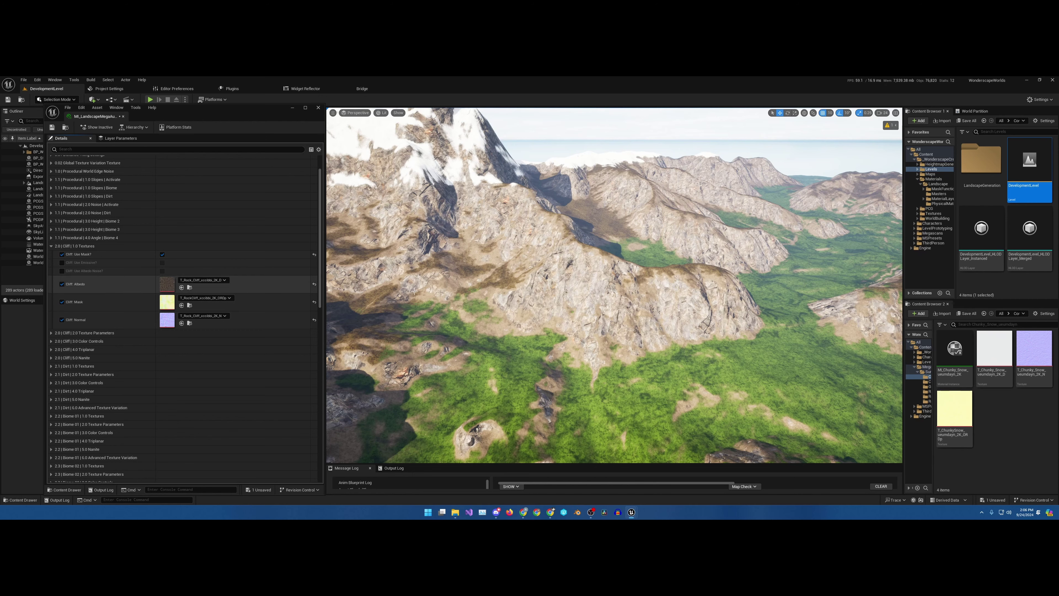
Turn on the Cliff layer's Use Albedo Noise option in the landscape material instance, with the cliff face in close view
{"action": "right_click_drag", "start_coordinate": [592, 276], "coordinate": [630, 347]}
{"action": "key", "text": "w"}
{"action": "right_click_drag", "start_coordinate": [459, 284], "coordinate": [458, 274]}
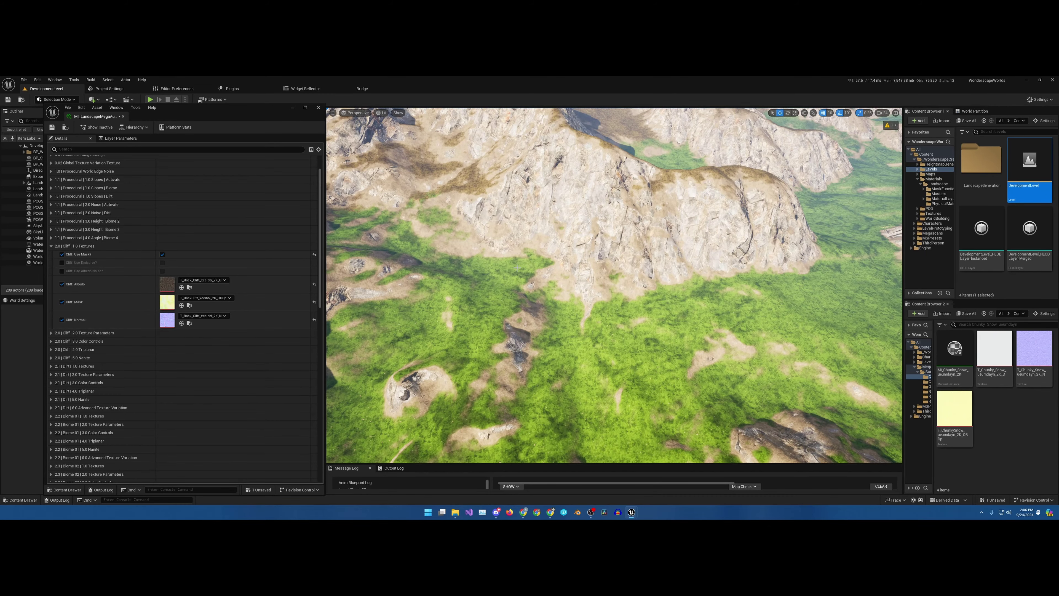
{"action": "key", "text": "w"}
{"action": "right_click_drag", "start_coordinate": [459, 284], "coordinate": [472, 256]}
{"action": "key", "text": "s"}
{"action": "scroll", "coordinate": [469, 254], "scroll_direction": "down", "scroll_amount": 1}
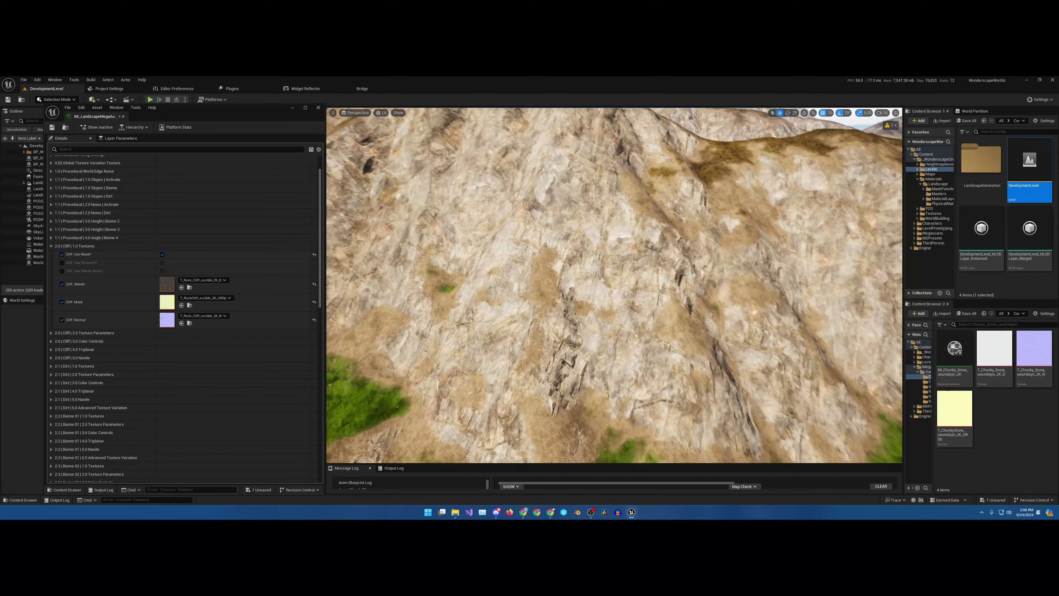
{"action": "left_click", "coordinate": [62, 272]}
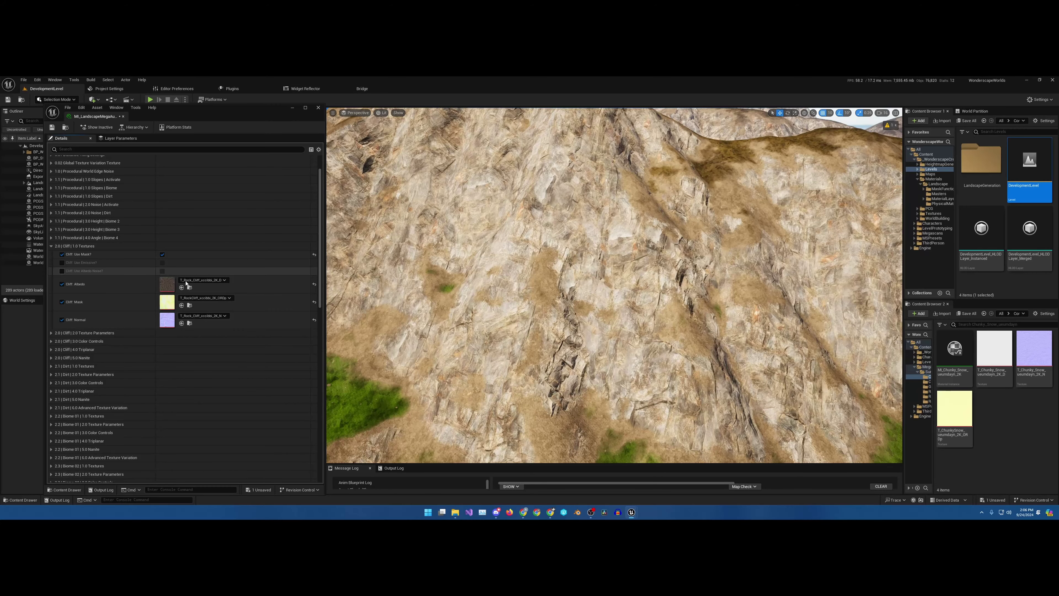
{"action": "left_click", "coordinate": [163, 273]}
{"action": "left_click", "coordinate": [162, 272]}
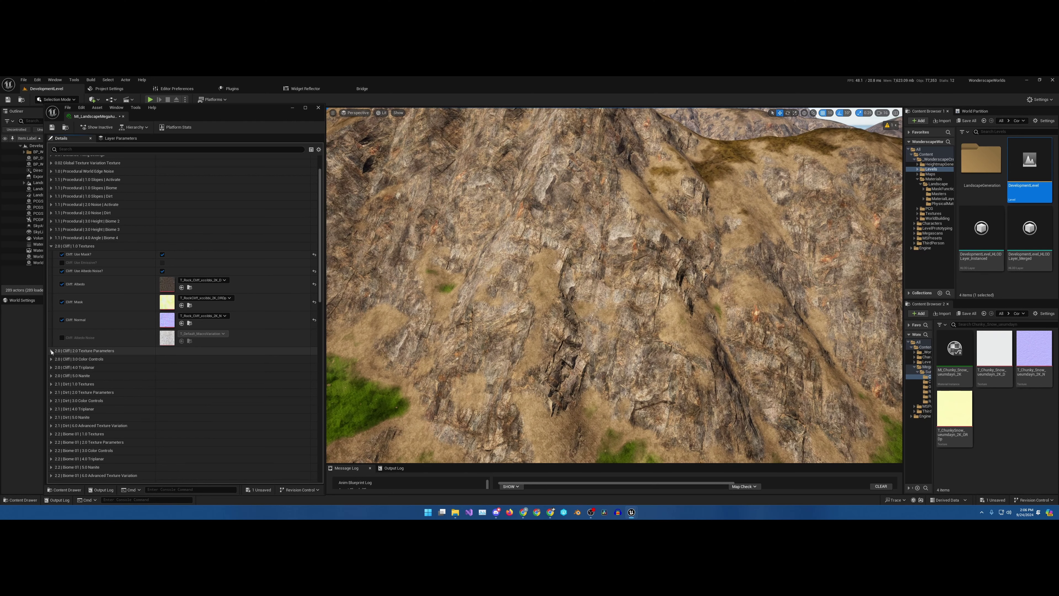
Enable the cliff's Albedo Noise Darkness Strength, Brightness Strength and Contrast overrides in its Texture Parameters
{"action": "left_click", "coordinate": [51, 351]}
{"action": "scroll", "coordinate": [107, 375], "scroll_direction": "down", "scroll_amount": 3}
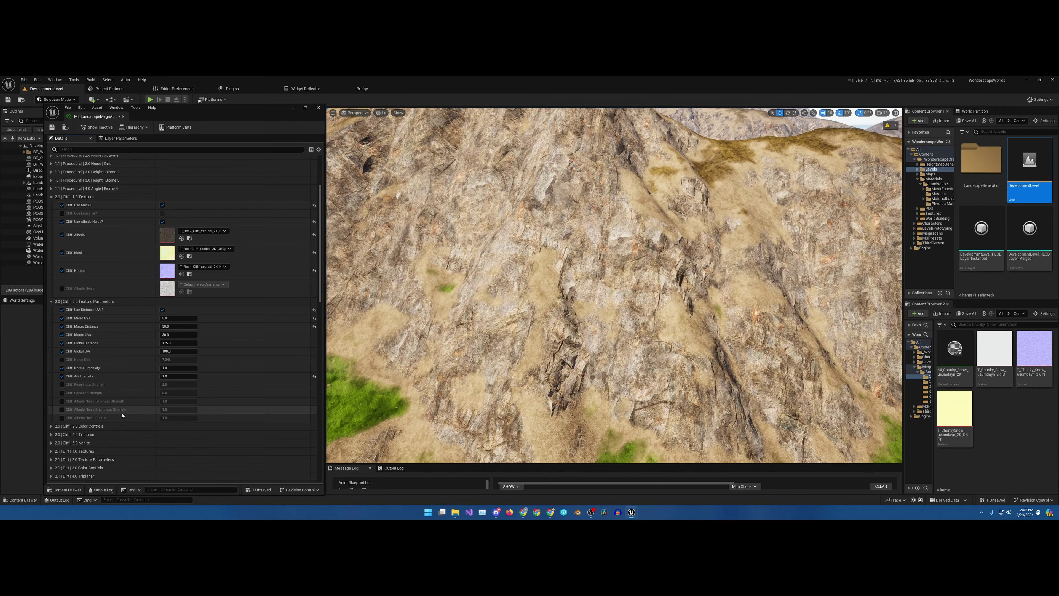
{"action": "left_click", "coordinate": [62, 401]}
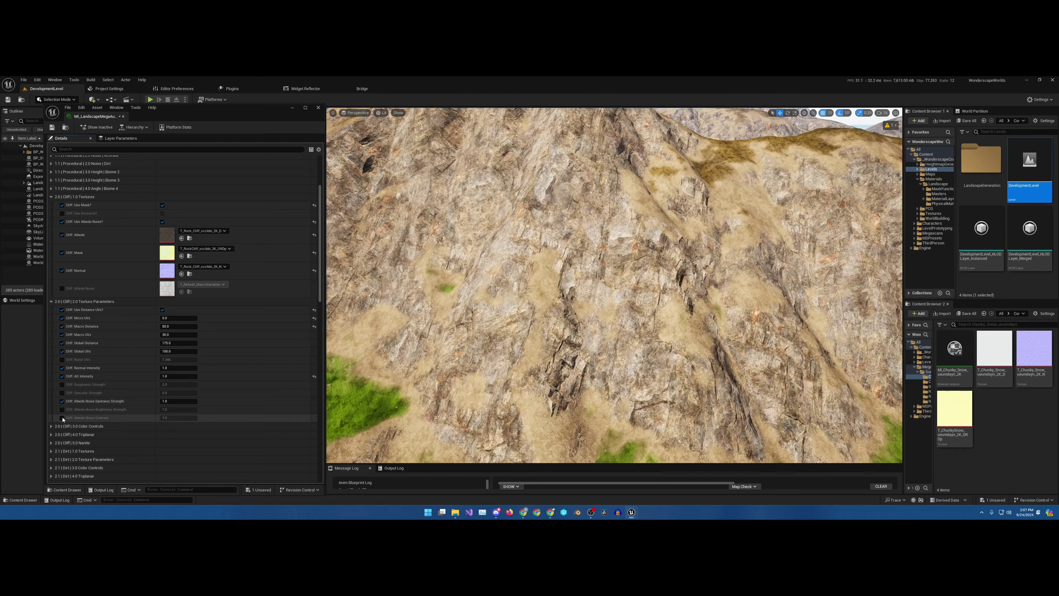
{"action": "left_click", "coordinate": [62, 409]}
{"action": "left_click", "coordinate": [62, 417]}
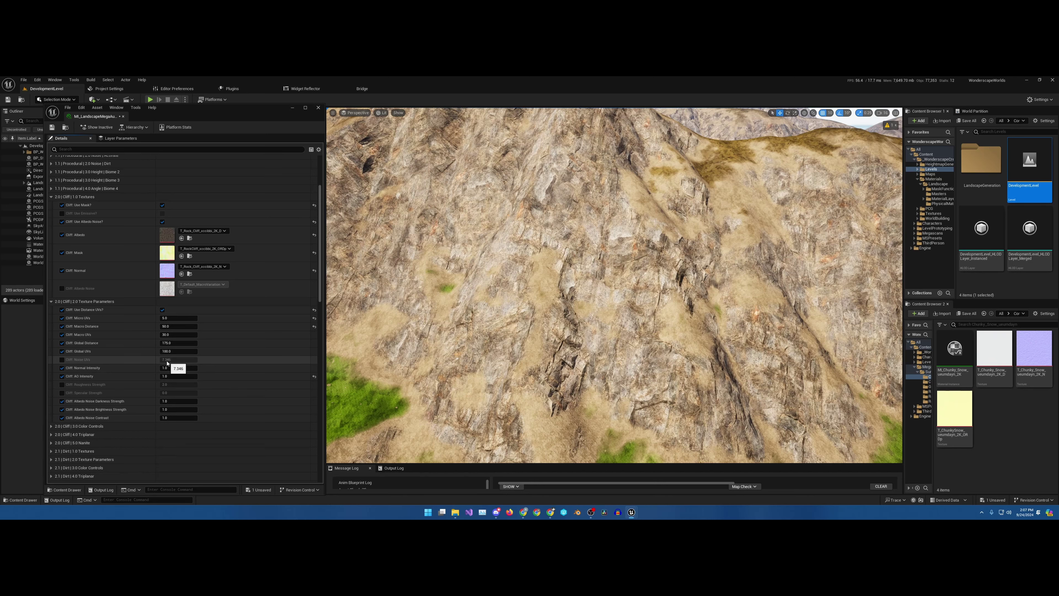
Try a different Albedo Noise Darkness Strength on the cliff, and set it back to 1
{"action": "left_click", "coordinate": [179, 401]}
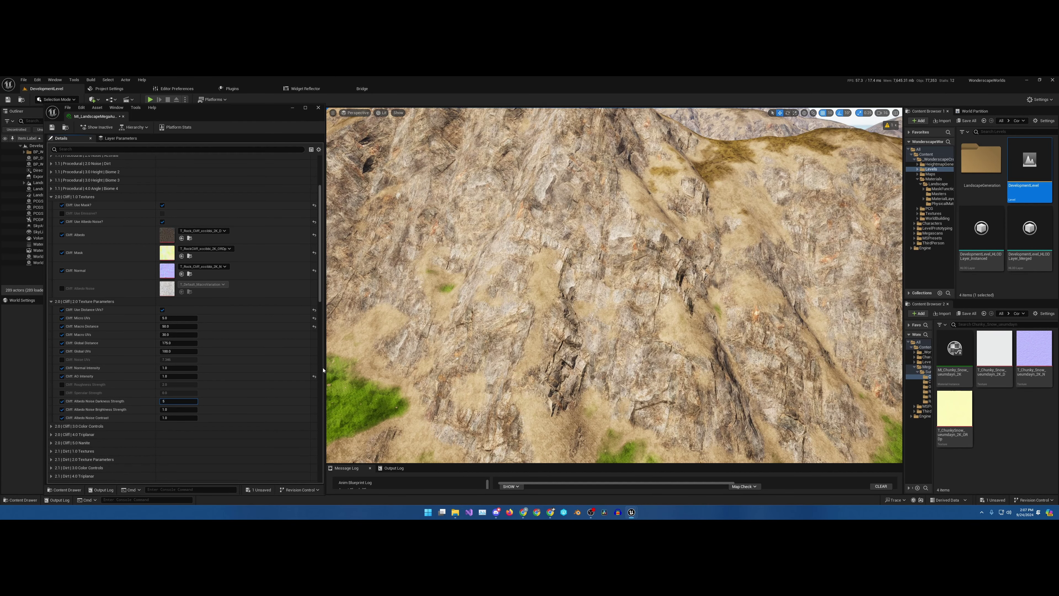
{"action": "key", "text": "Return"}
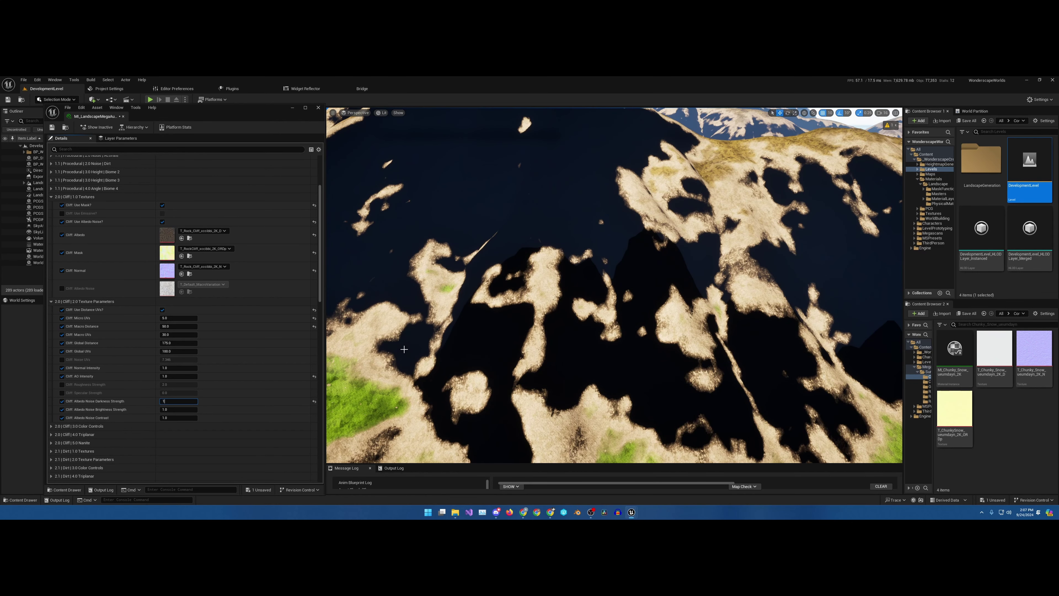
{"action": "type", "text": "1"}
{"action": "key", "text": "Return"}
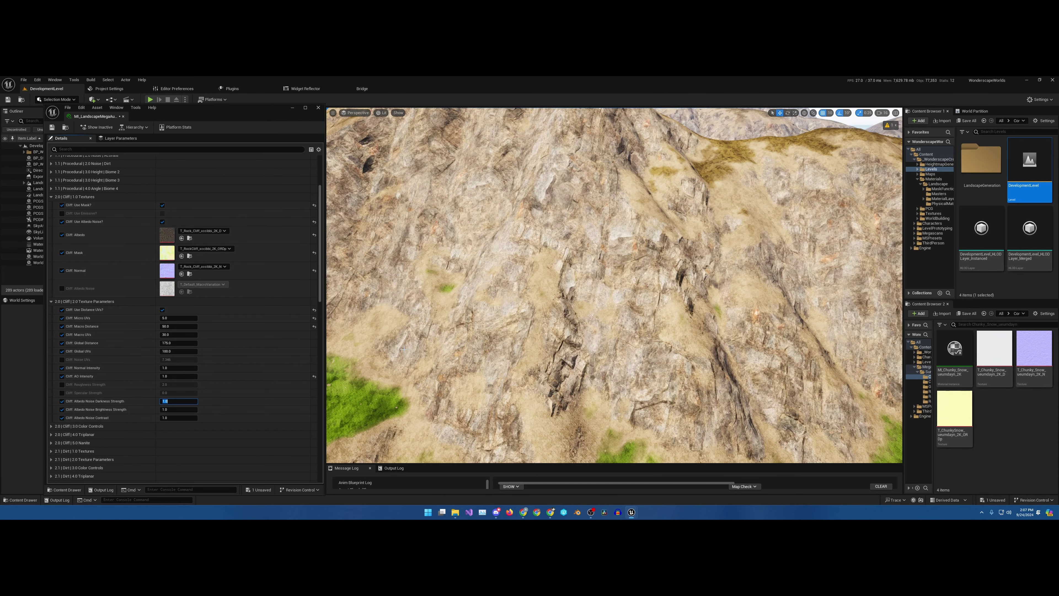
Set the cliff's Albedo Noise Contrast to 1.5
{"action": "left_click", "coordinate": [179, 418]}
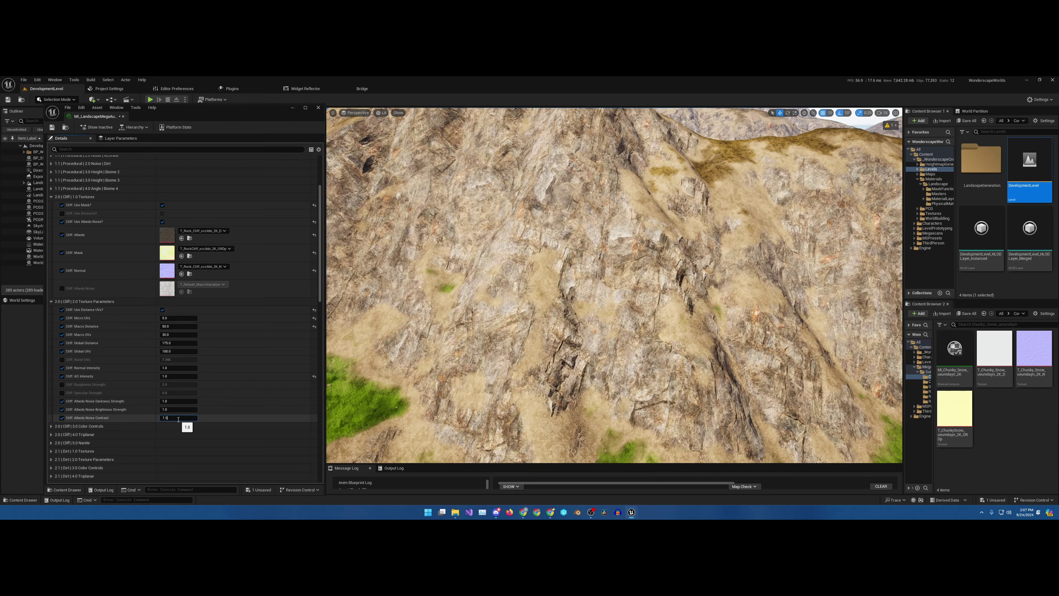
{"action": "type", "text": "1.5"}
{"action": "key", "text": "Return"}
Try cliff Albedo Noise Darkness Strength values of 2 and 1.12
{"action": "left_click", "coordinate": [179, 401]}
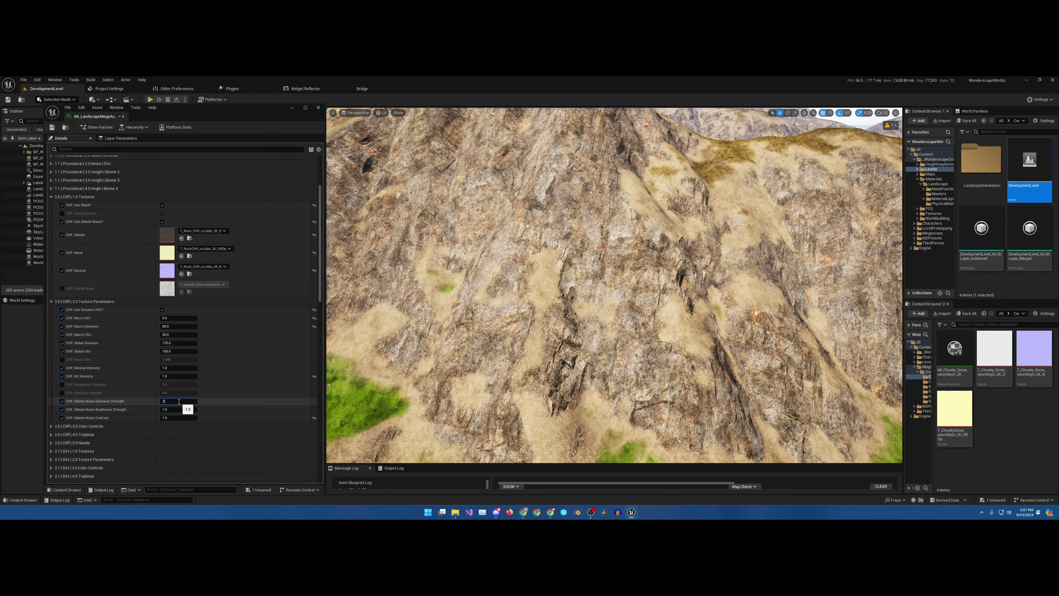
{"action": "type", "text": "2"}
{"action": "key", "text": "Return"}
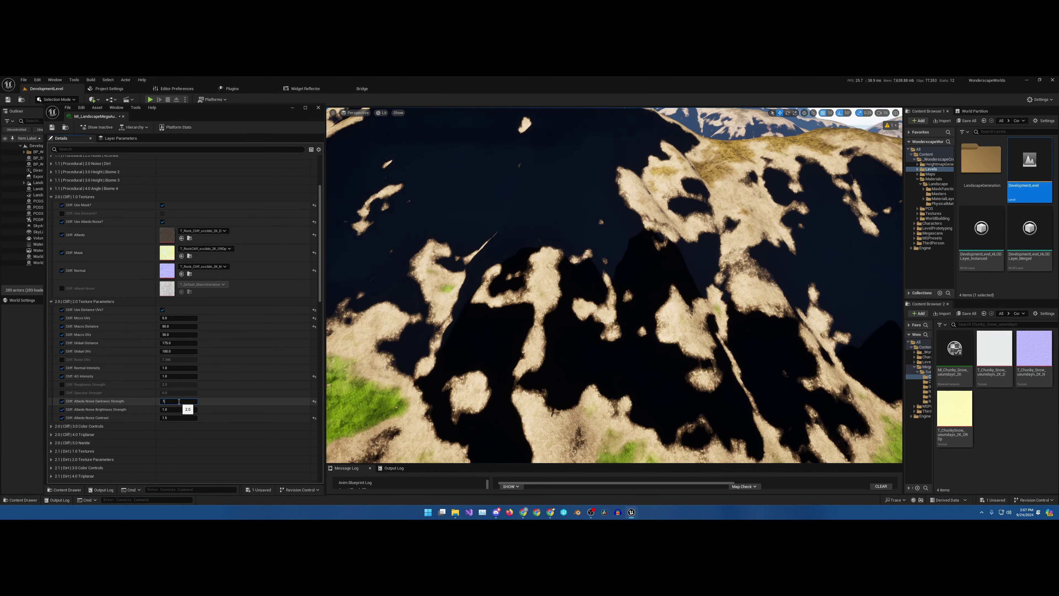
{"action": "key", "text": "Return"}
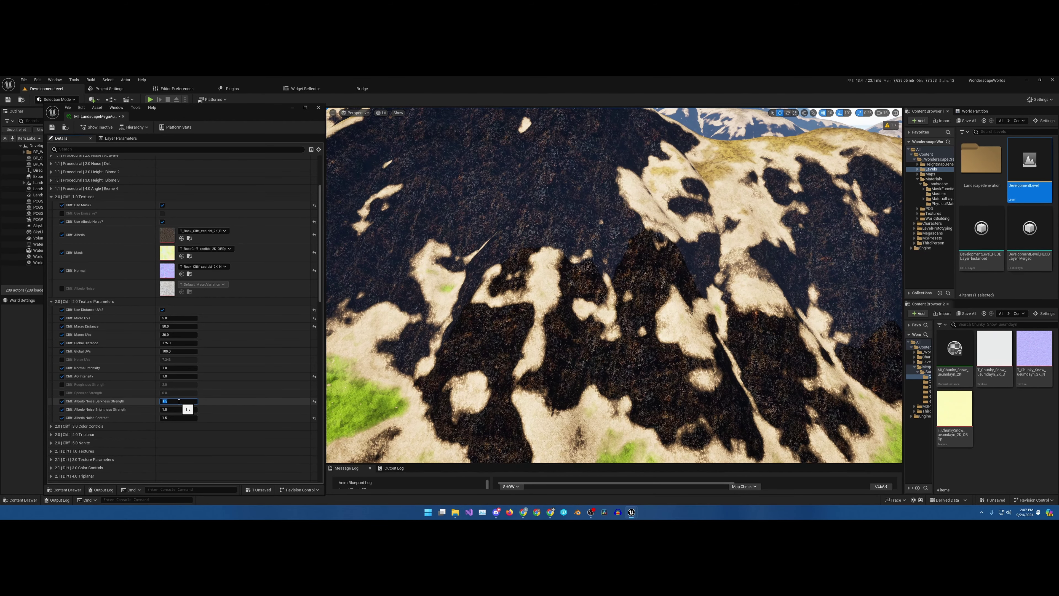
{"action": "type", "text": "12"}
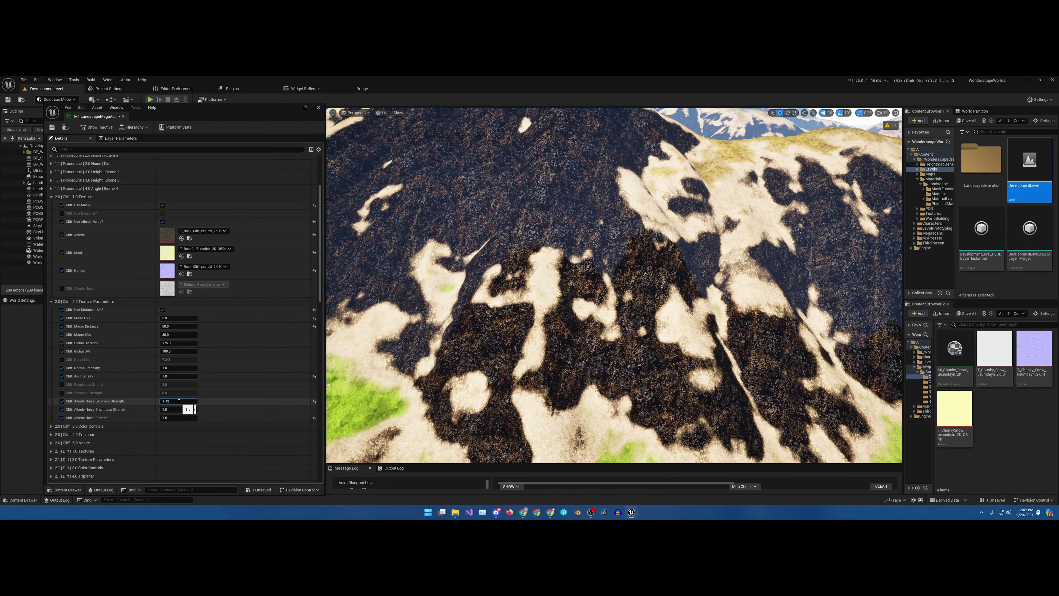
{"action": "key", "text": "Return"}
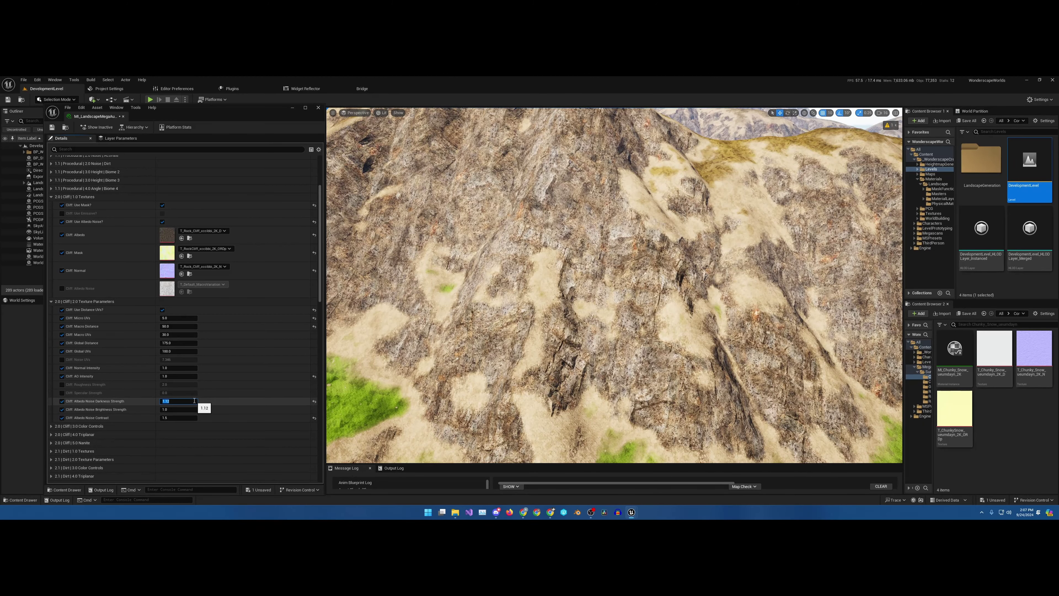
Try an Albedo Noise Darkness Strength of 1.25 and check the cliff surface up close
{"action": "type", "text": "1.25"}
{"action": "key", "text": "Return"}
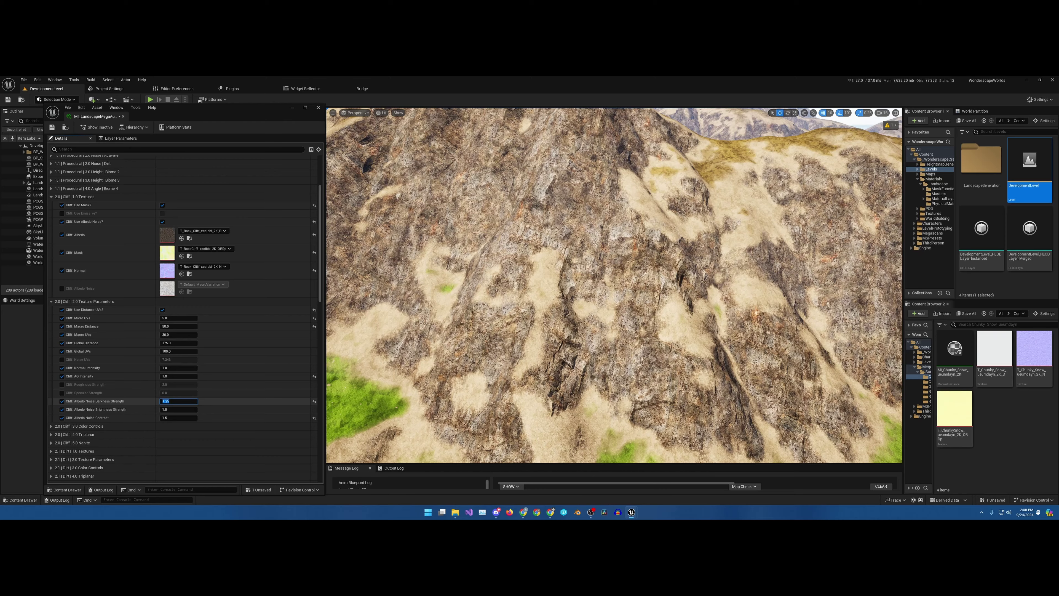
{"action": "right_click_drag", "start_coordinate": [614, 285], "coordinate": [575, 261]}
{"action": "key", "text": "w"}
{"action": "scroll", "coordinate": [615, 292], "scroll_direction": "down", "scroll_amount": 4}
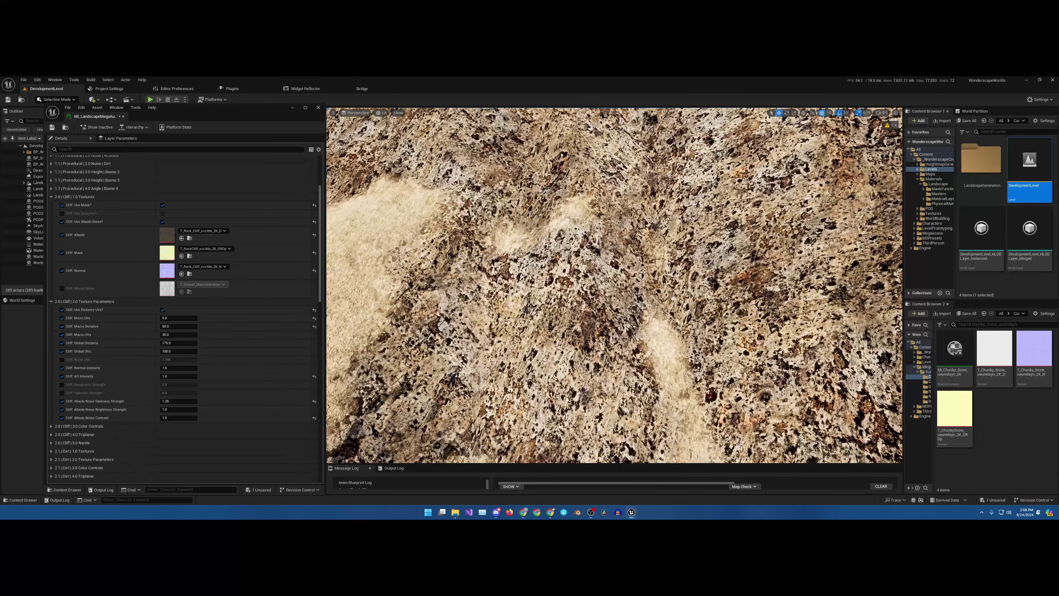
Set the cliff's Albedo Noise Darkness Strength to 1
{"action": "left_click", "coordinate": [174, 401]}
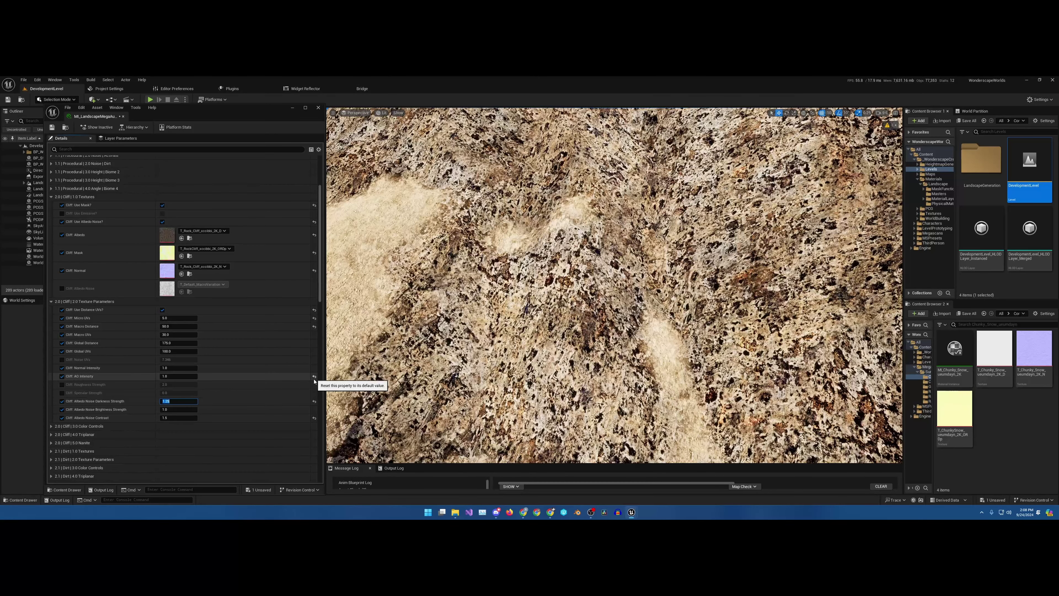
{"action": "type", "text": "1"}
{"action": "key", "text": "Return"}
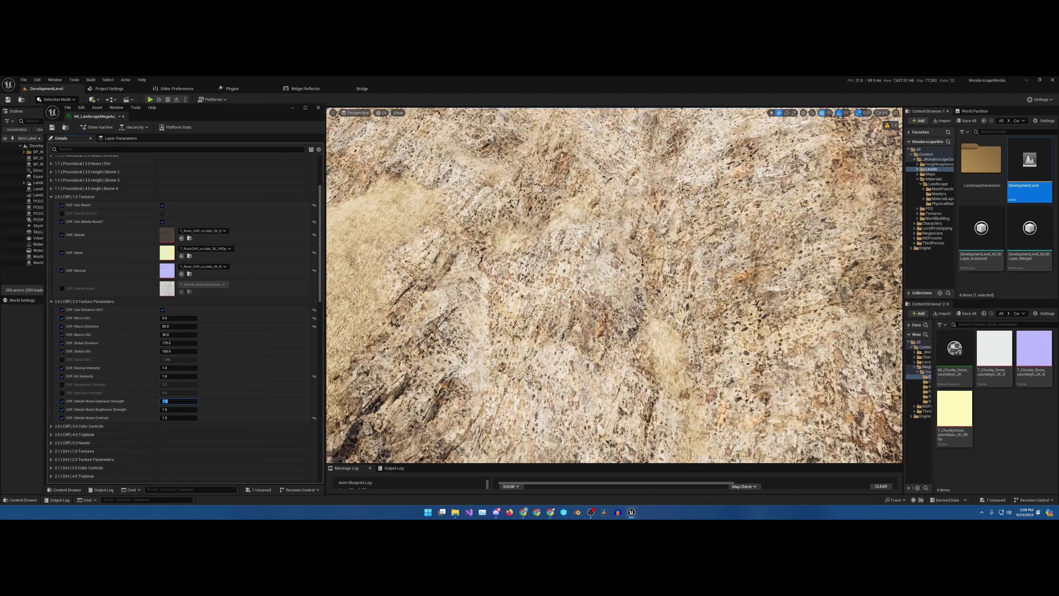
Inspect the cliff's noise pattern up close and turn off the Use Albedo Noise option
{"action": "key", "text": "s"}
{"action": "right_click_drag", "start_coordinate": [597, 226], "coordinate": [597, 226]}
{"action": "key", "text": "w"}
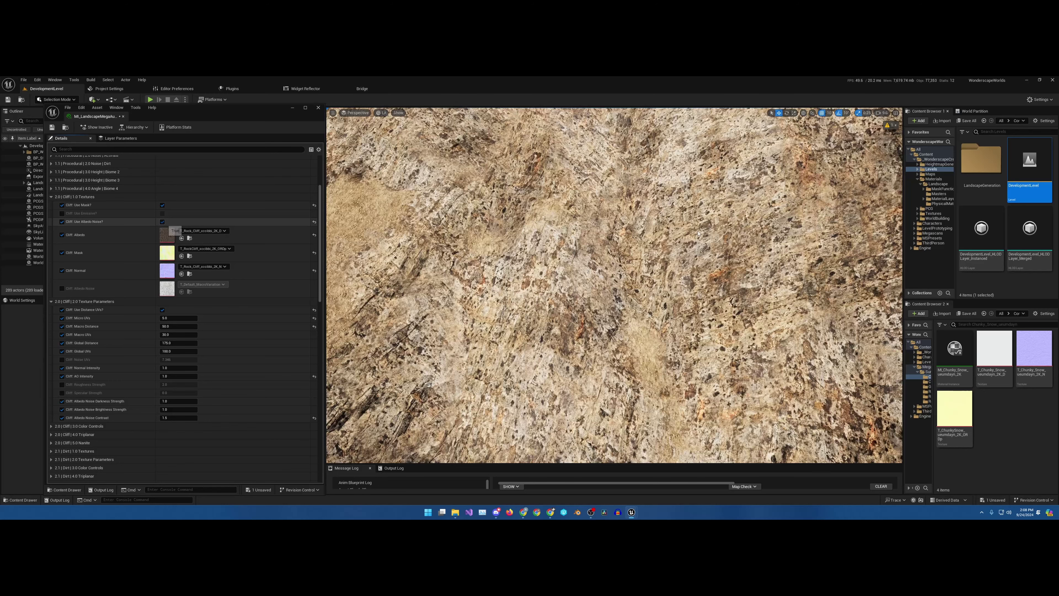
{"action": "left_click", "coordinate": [162, 222]}
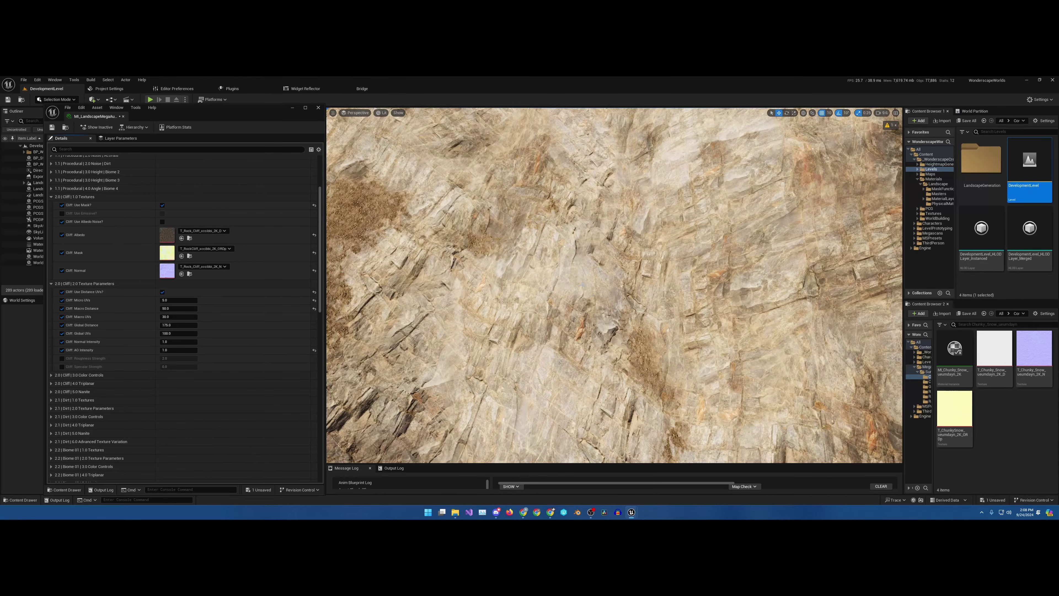
{"action": "key", "text": "s"}
{"action": "mouse_move", "coordinate": [614, 285]}
{"action": "right_mouse_down"}
{"action": "mouse_move", "coordinate": [614, 267]}
{"action": "mouse_move", "coordinate": [620, 314]}
{"action": "mouse_move", "coordinate": [619, 285]}
{"action": "right_mouse_up"}
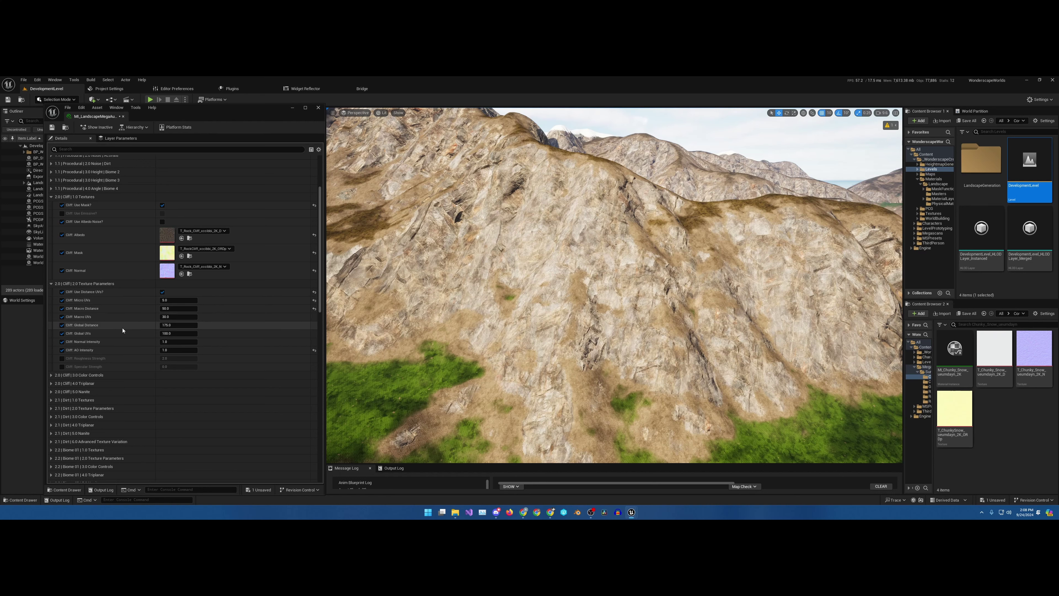
Set the cliff's Micro UVs to 1 while viewing the rock face up close
{"action": "right_click_drag", "start_coordinate": [500, 288], "coordinate": [426, 261]}
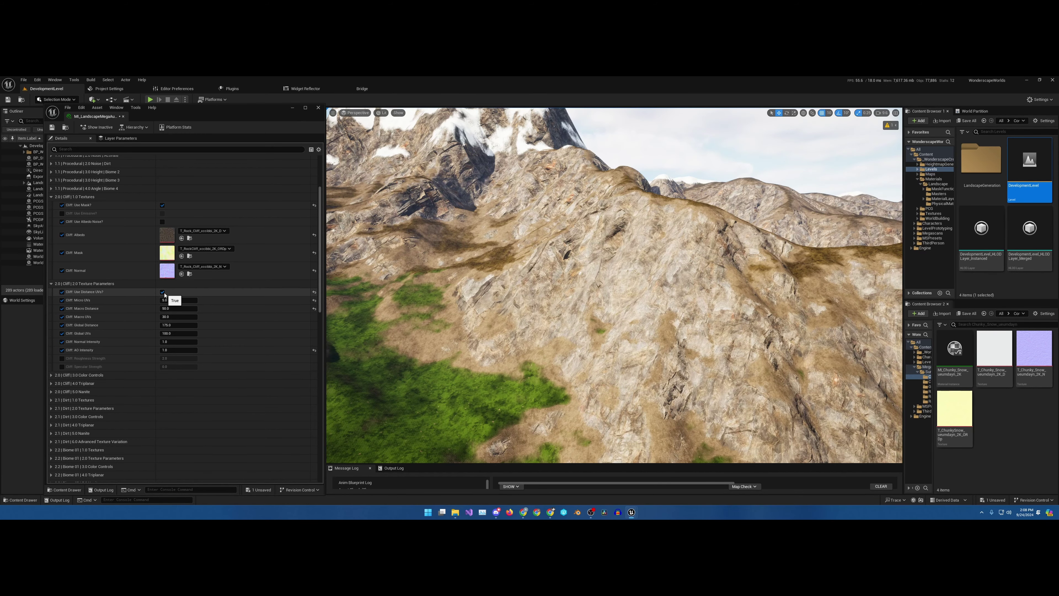
{"action": "key", "text": "w"}
{"action": "right_click_drag", "start_coordinate": [501, 289], "coordinate": [575, 308]}
{"action": "scroll", "coordinate": [576, 309], "scroll_direction": "up", "scroll_amount": 1}
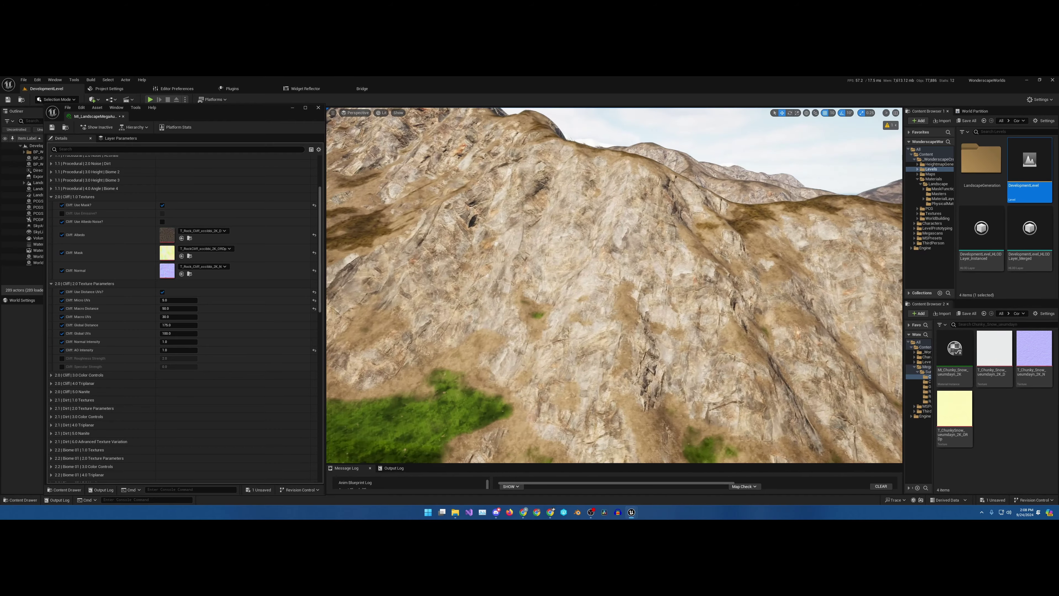
{"action": "key", "text": "w"}
{"action": "right_click_drag", "start_coordinate": [663, 288], "coordinate": [639, 274]}
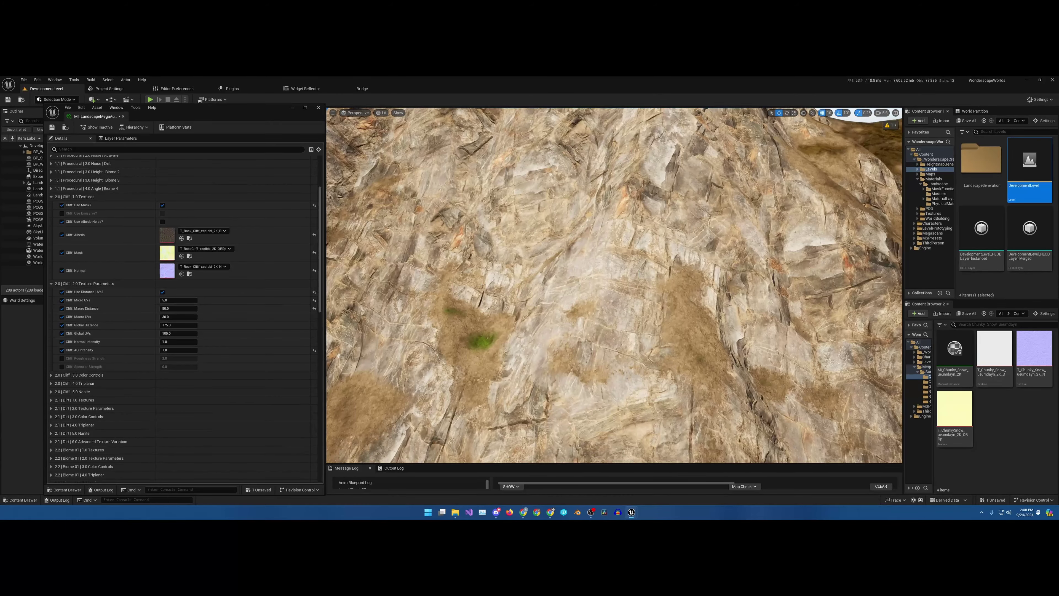
{"action": "left_click", "coordinate": [179, 300]}
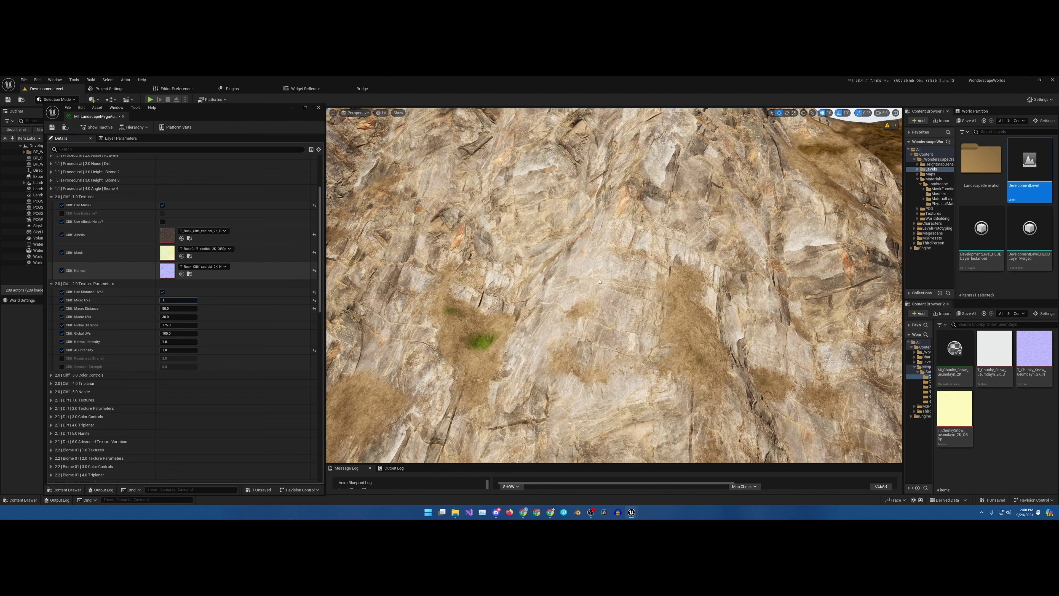
{"action": "key", "text": "Return"}
Examine the cliff texture's tiling at the new Micro UVs value from close up and from far away
{"action": "mouse_move", "coordinate": [614, 285]}
{"action": "right_mouse_down"}
{"action": "mouse_move", "coordinate": [584, 330]}
{"action": "mouse_move", "coordinate": [625, 336]}
{"action": "mouse_move", "coordinate": [638, 292]}
{"action": "mouse_move", "coordinate": [629, 281]}
{"action": "right_mouse_up"}
{"action": "key", "text": "w"}
{"action": "scroll", "coordinate": [596, 332], "scroll_direction": "down", "scroll_amount": 1}
{"action": "key", "text": "w"}
{"action": "key", "text": "s"}
{"action": "right_click_drag", "start_coordinate": [459, 317], "coordinate": [459, 325]}
{"action": "key", "text": "s"}
{"action": "right_click_drag", "start_coordinate": [615, 285], "coordinate": [615, 292]}
{"action": "scroll", "coordinate": [615, 286], "scroll_direction": "up", "scroll_amount": 3}
{"action": "right_click_drag", "start_coordinate": [459, 334], "coordinate": [459, 336]}
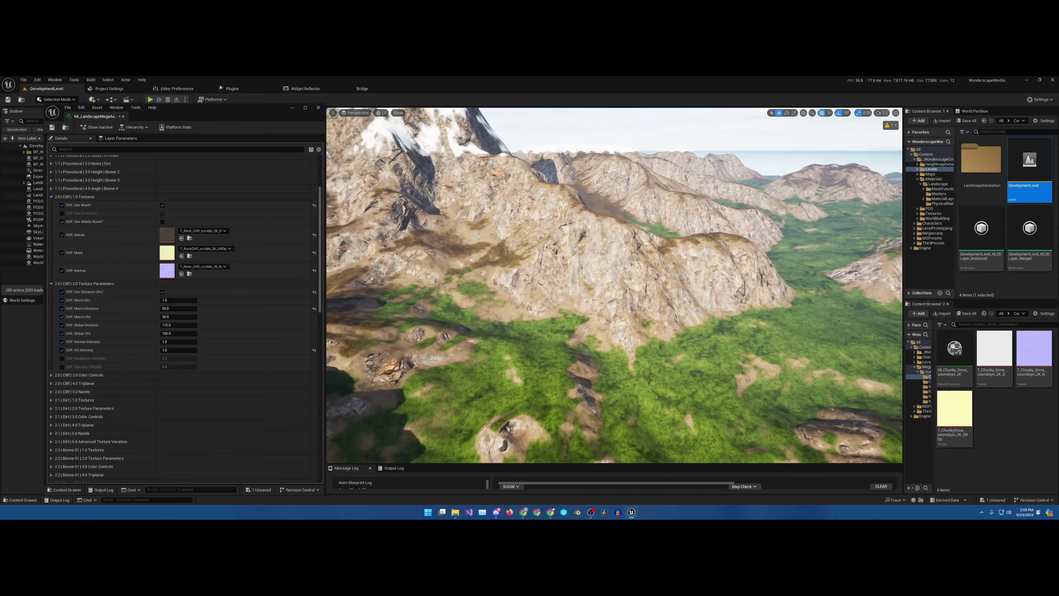
Set the cliff's Micro UVs to 5 and inspect the rock face up close
{"action": "left_click", "coordinate": [169, 301]}
{"action": "type", "text": "5"}
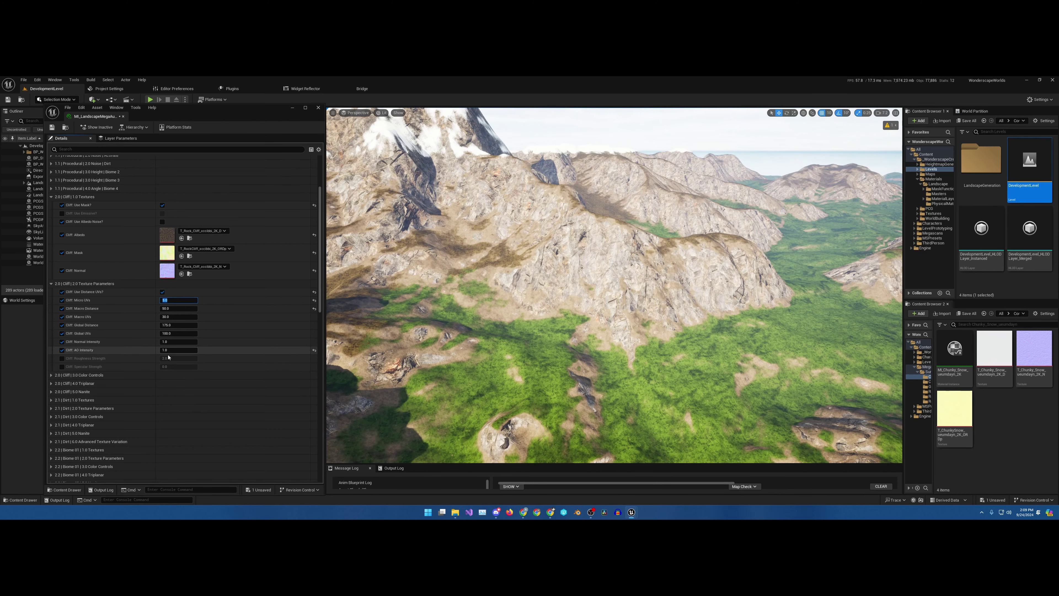
{"action": "right_click_drag", "start_coordinate": [459, 293], "coordinate": [425, 289]}
{"action": "key", "text": "w"}
{"action": "scroll", "coordinate": [417, 295], "scroll_direction": "up", "scroll_amount": 3}
{"action": "key", "text": "w"}
{"action": "key", "text": "w"}
{"action": "right_click_drag", "start_coordinate": [518, 299], "coordinate": [560, 307]}
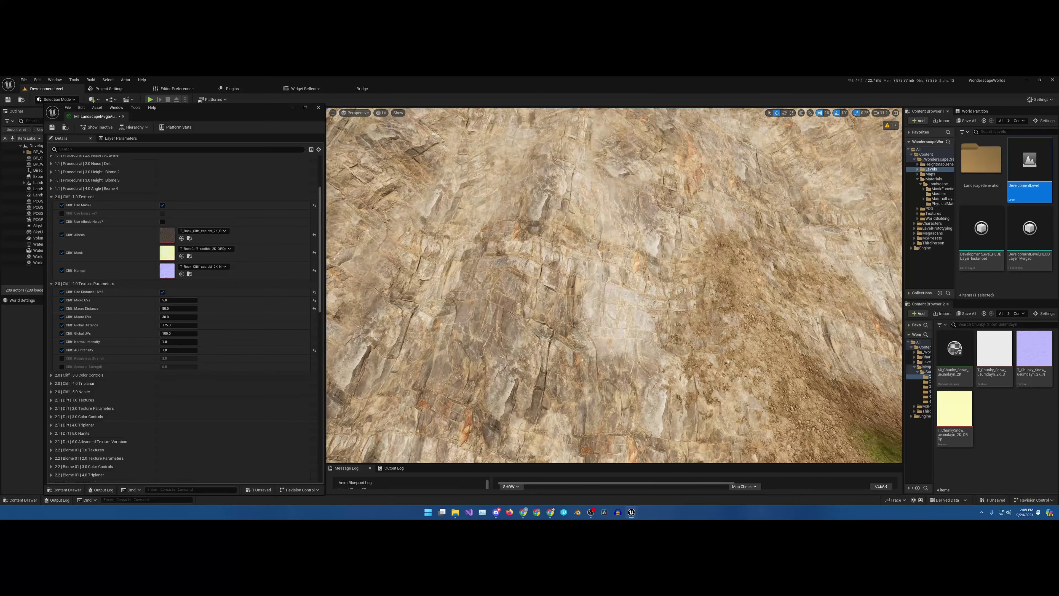
Try another cliff Normal Intensity, change the AO Intensity, and set Normal Intensity back to 1, checking the rock surface
{"action": "left_click", "coordinate": [179, 342]}
{"action": "key", "text": "Return"}
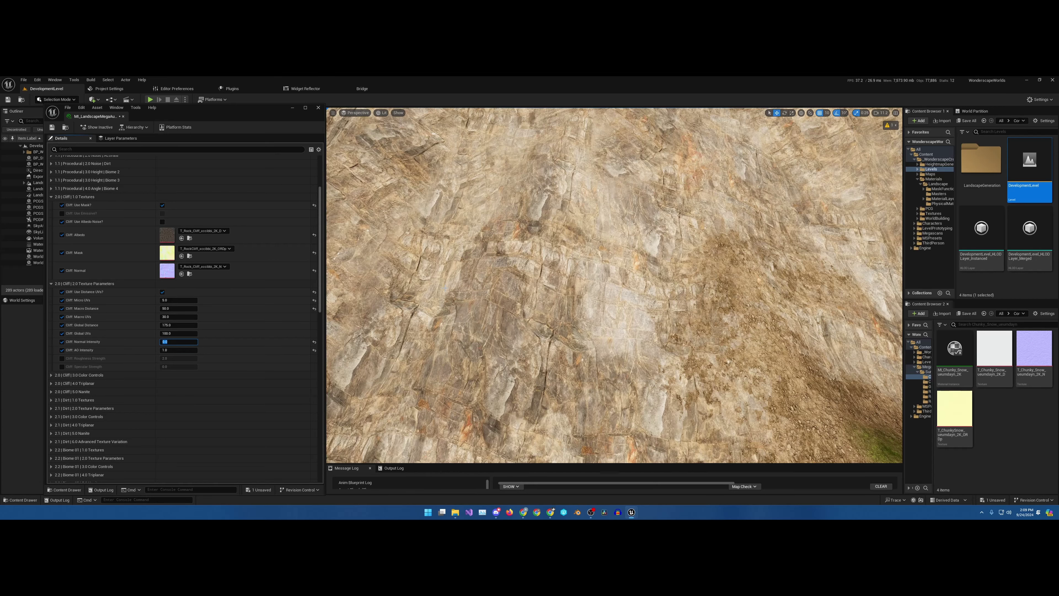
{"action": "left_click", "coordinate": [175, 350]}
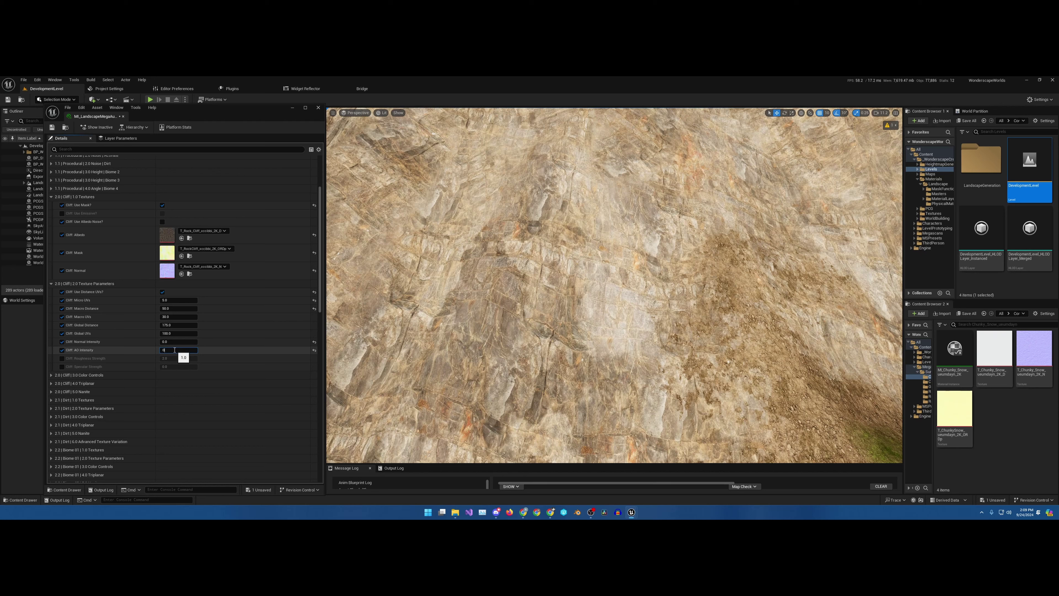
{"action": "key", "text": "Return"}
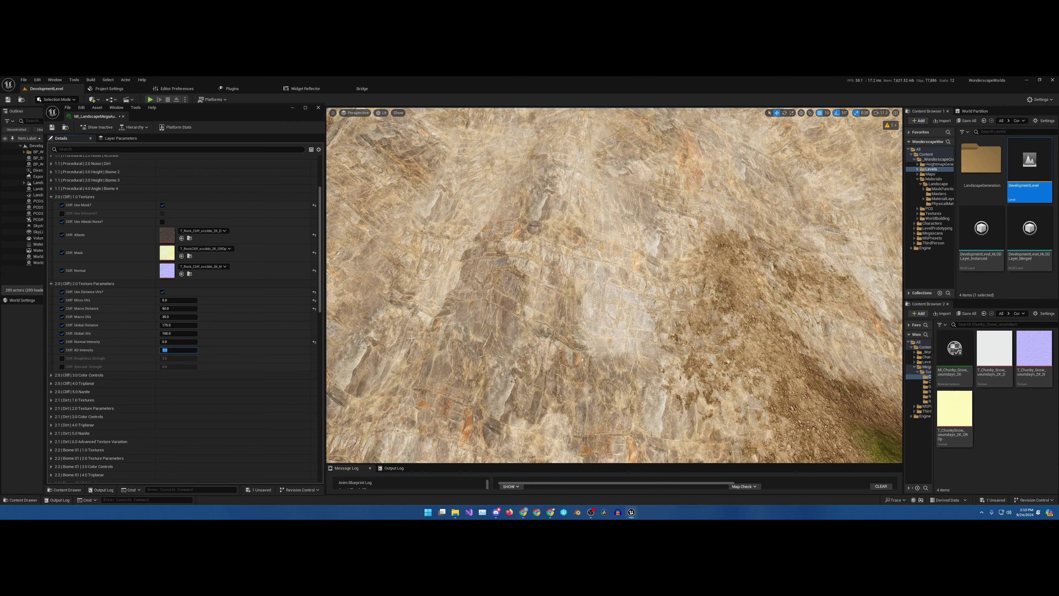
{"action": "key", "text": "shift+Tab"}
{"action": "key", "text": "Return"}
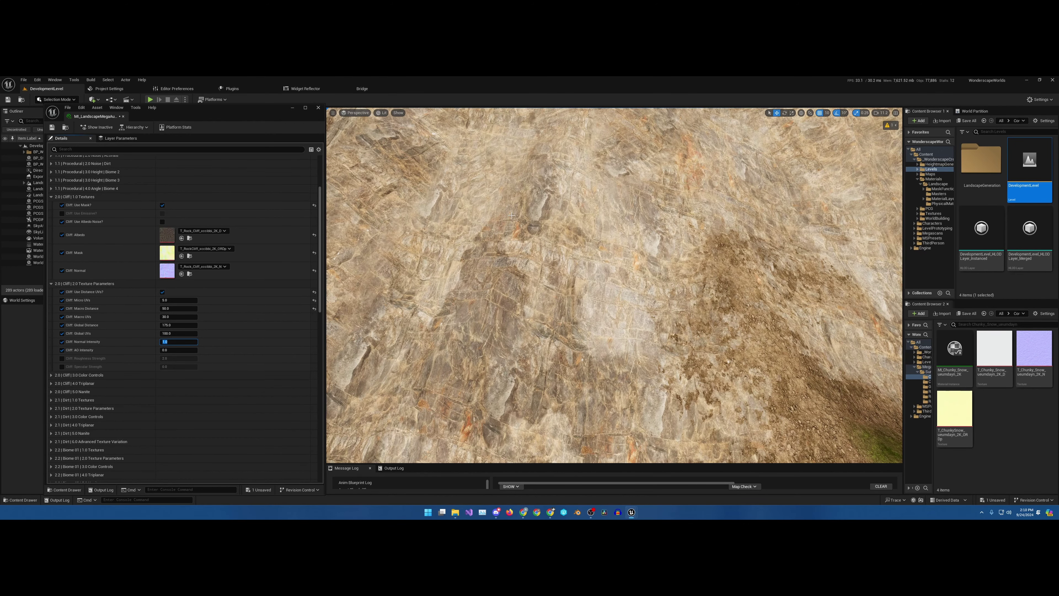
{"action": "key", "text": "w"}
{"action": "right_click_drag", "start_coordinate": [653, 317], "coordinate": [600, 344]}
{"action": "scroll", "coordinate": [653, 317], "scroll_direction": "down", "scroll_amount": 3}
{"action": "key", "text": "w"}
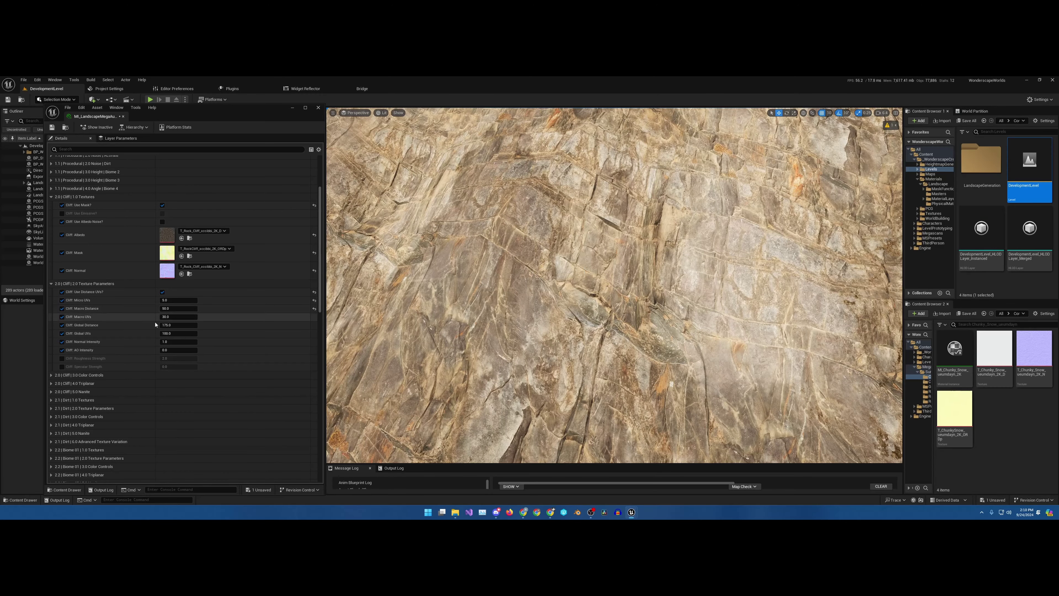
Try a stronger Normal Intensity for the cliff and inspect the rock relief from different distances
{"action": "left_click", "coordinate": [179, 341]}
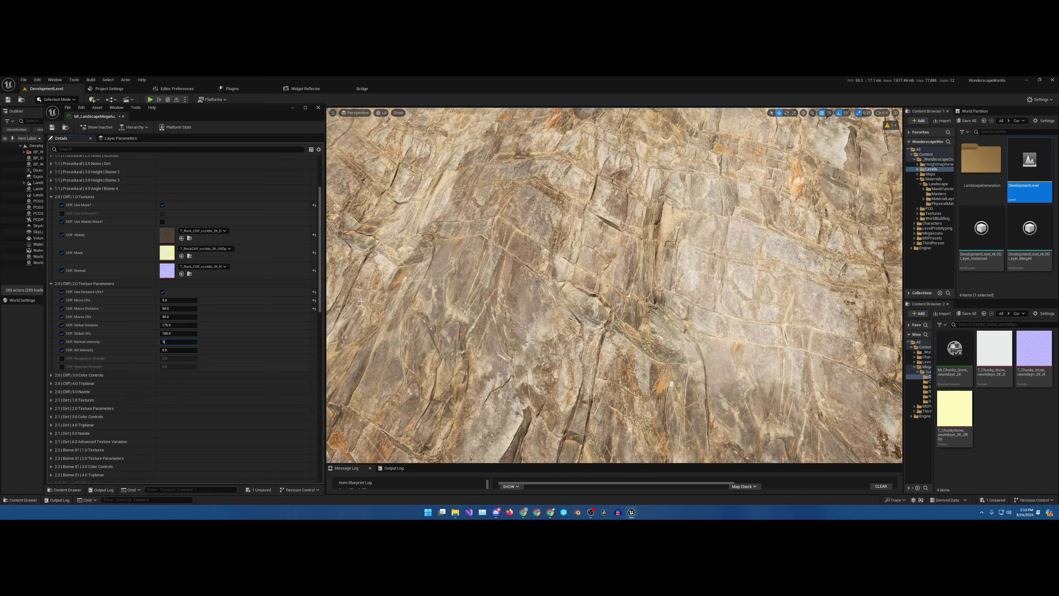
{"action": "key", "text": "Return"}
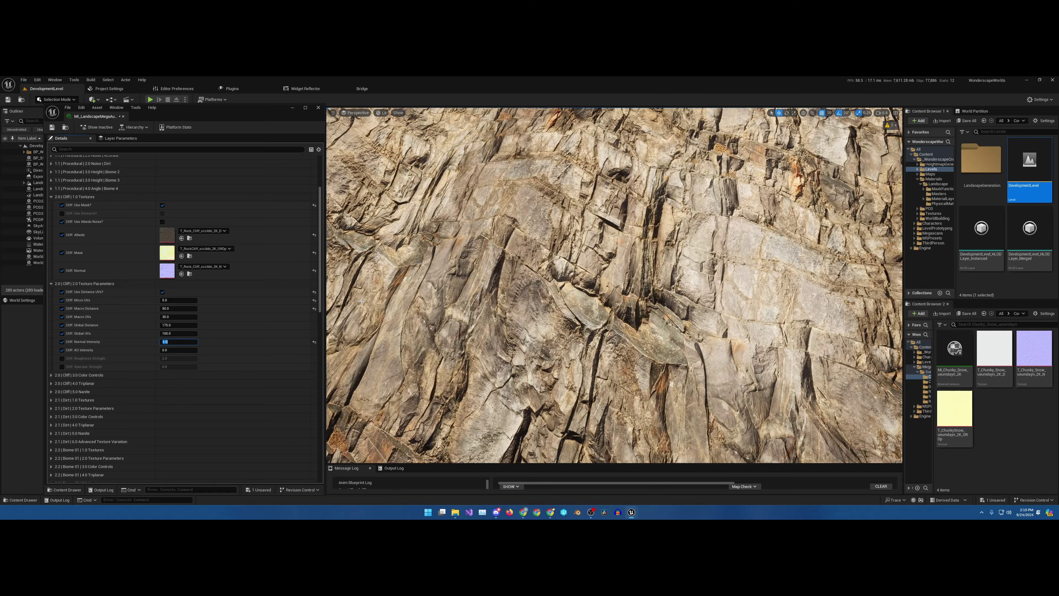
{"action": "right_click_drag", "start_coordinate": [662, 290], "coordinate": [751, 250]}
{"action": "mouse_move", "coordinate": [615, 286]}
{"action": "right_mouse_down"}
{"action": "mouse_move", "coordinate": [555, 325]}
{"action": "mouse_move", "coordinate": [577, 261]}
{"action": "mouse_move", "coordinate": [602, 261]}
{"action": "mouse_move", "coordinate": [560, 267]}
{"action": "mouse_move", "coordinate": [573, 259]}
{"action": "mouse_move", "coordinate": [600, 250]}
{"action": "mouse_move", "coordinate": [630, 278]}
{"action": "right_mouse_up"}
{"action": "key", "text": "s"}
{"action": "scroll", "coordinate": [614, 286], "scroll_direction": "up", "scroll_amount": 1}
{"action": "key", "text": "w"}
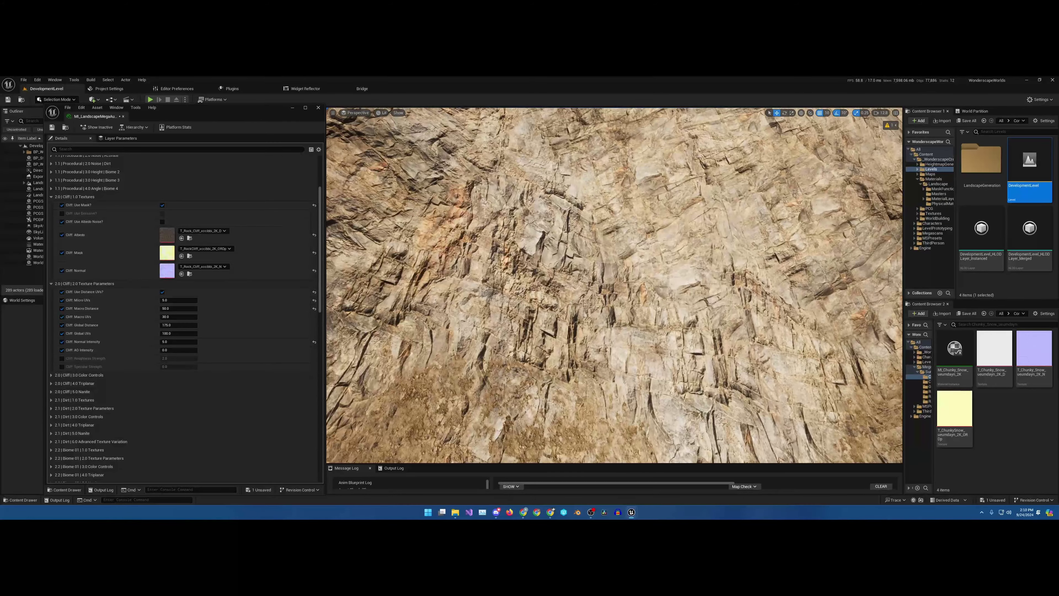
Set the cliff's Normal Intensity to 2 while viewing the rock face
{"action": "left_click", "coordinate": [177, 342]}
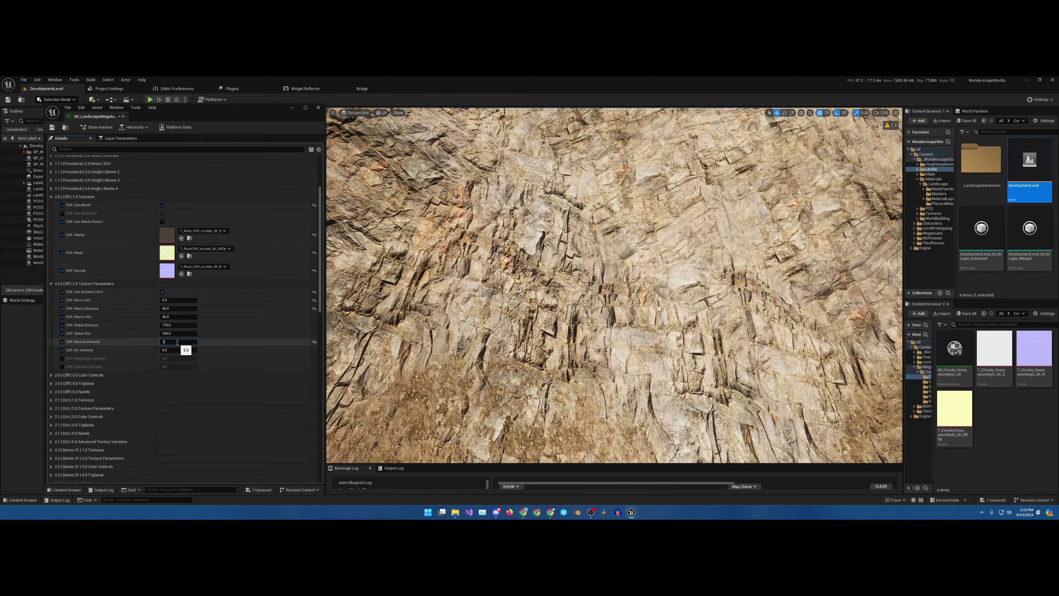
{"action": "key", "text": "Return"}
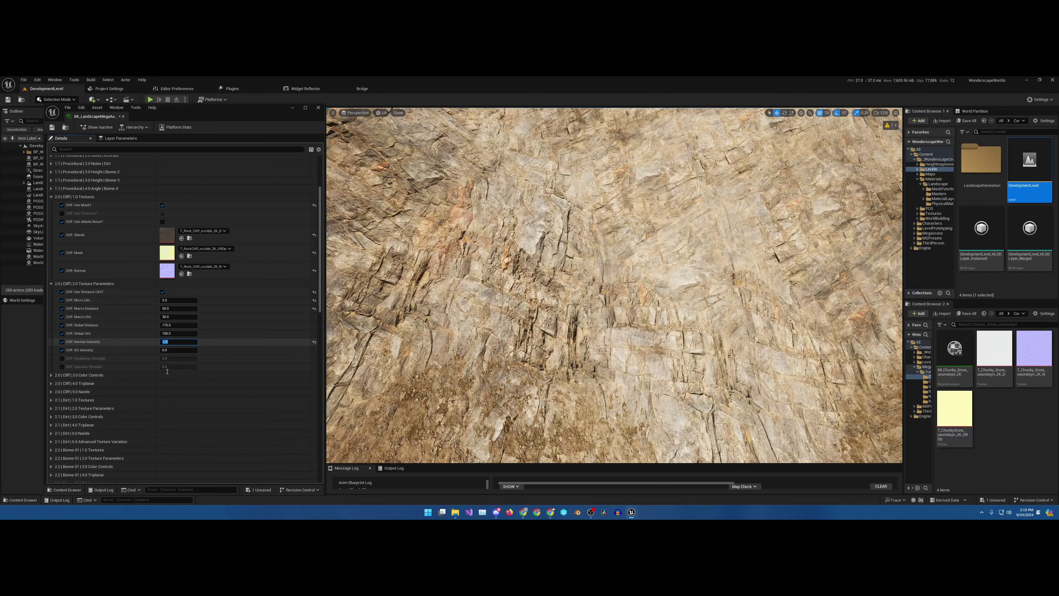
Try a cliff AO Intensity of 10 and look over the shading in the rock crevices
{"action": "left_click", "coordinate": [171, 351]}
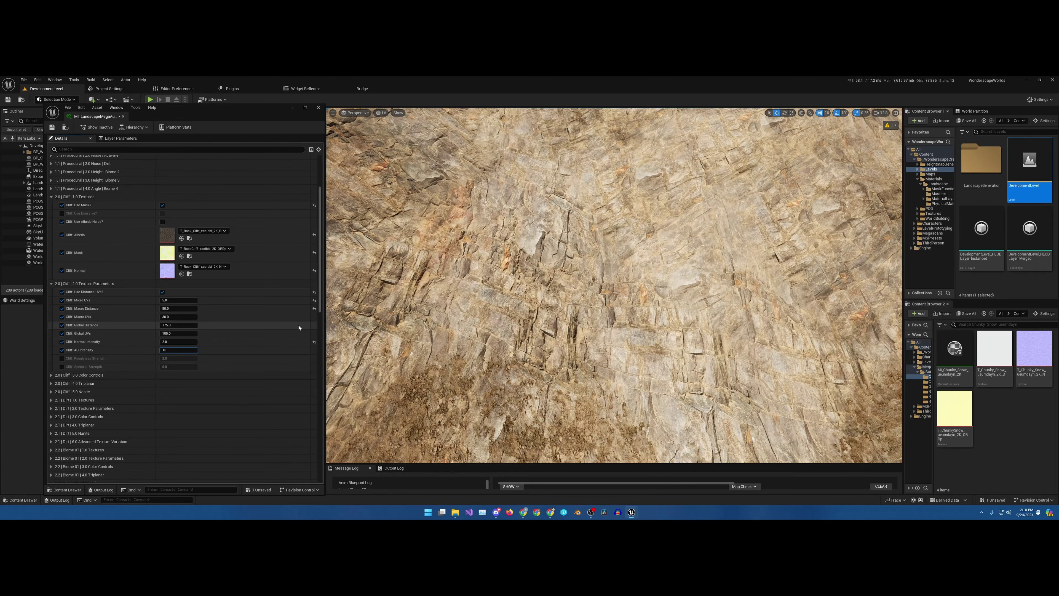
{"action": "key", "text": "Return"}
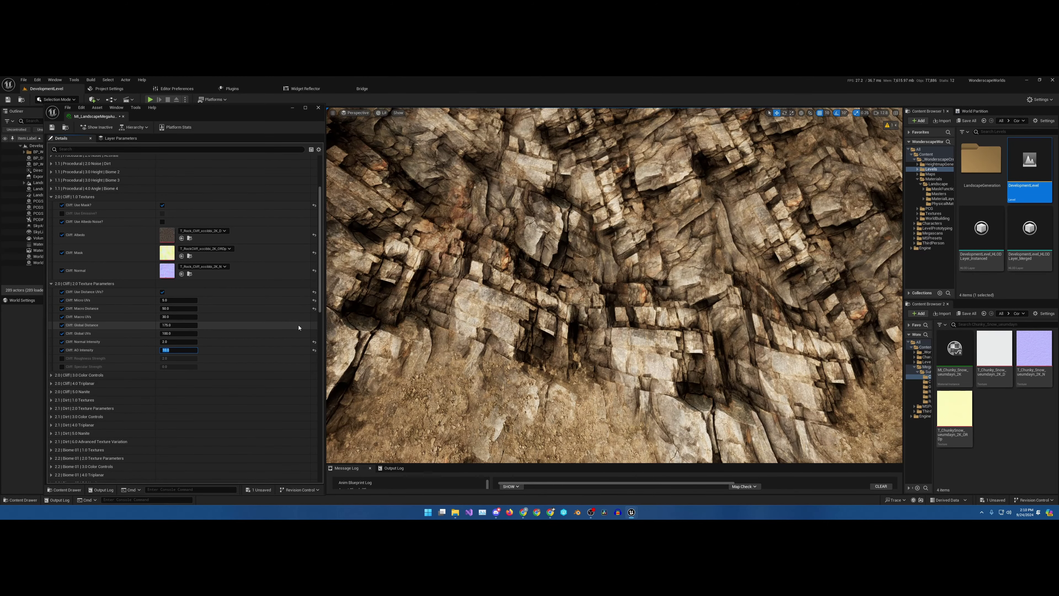
{"action": "right_click_drag", "start_coordinate": [613, 285], "coordinate": [542, 227]}
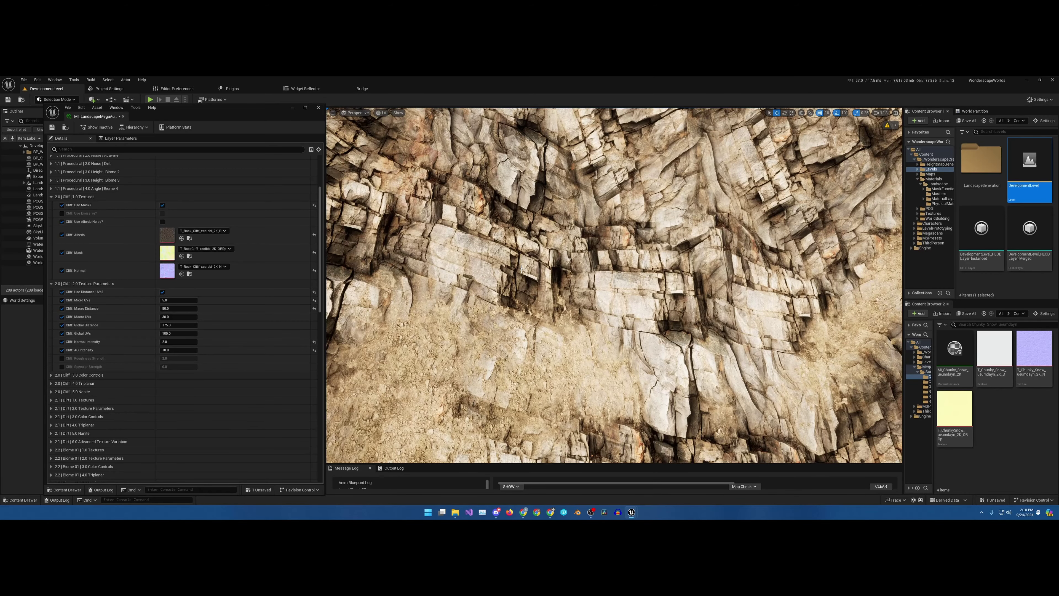
Set the cliff's AO Intensity to 2
{"action": "left_click", "coordinate": [178, 350]}
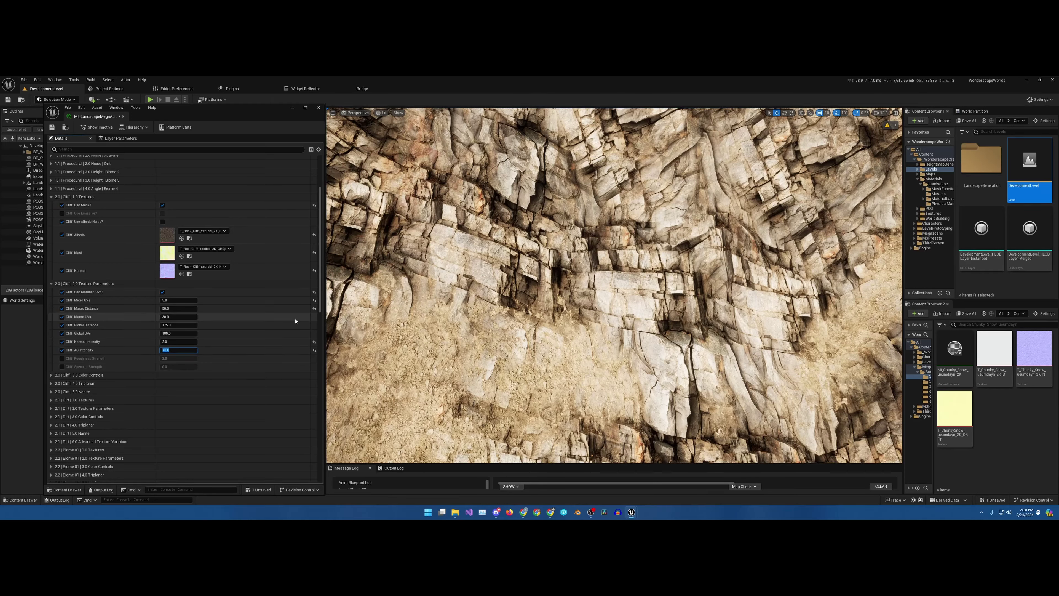
{"action": "type", "text": "2"}
{"action": "key", "text": "Return"}
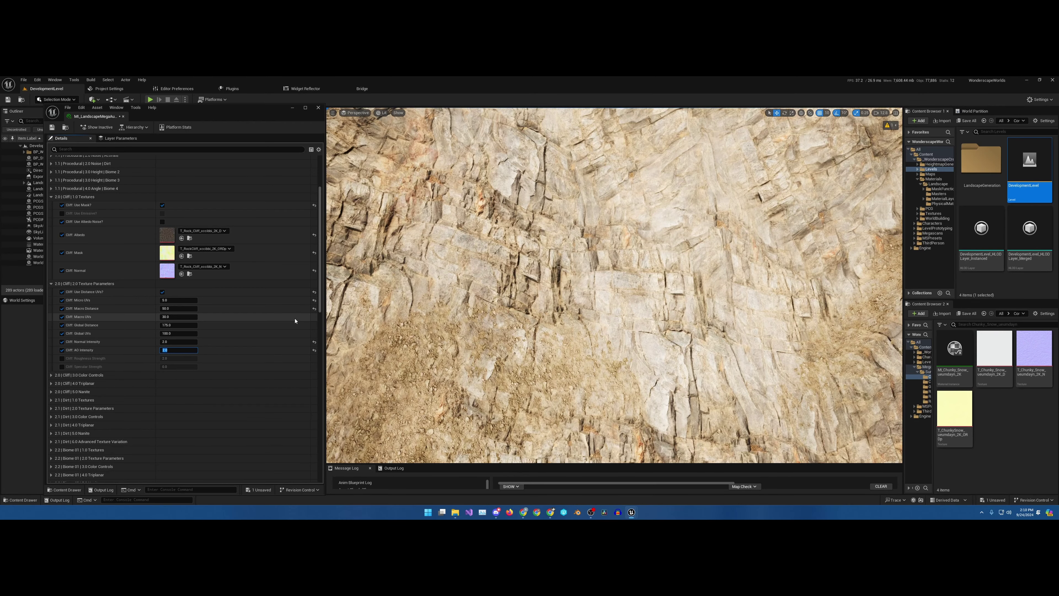